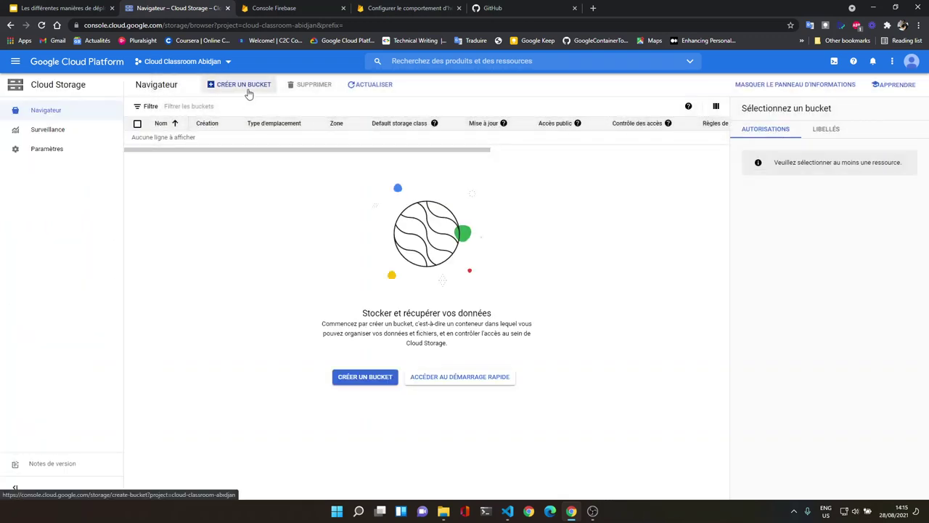
Start a new bucket, name it efricaeven.xyz from the autofill suggestion, and continue
click(247, 89)
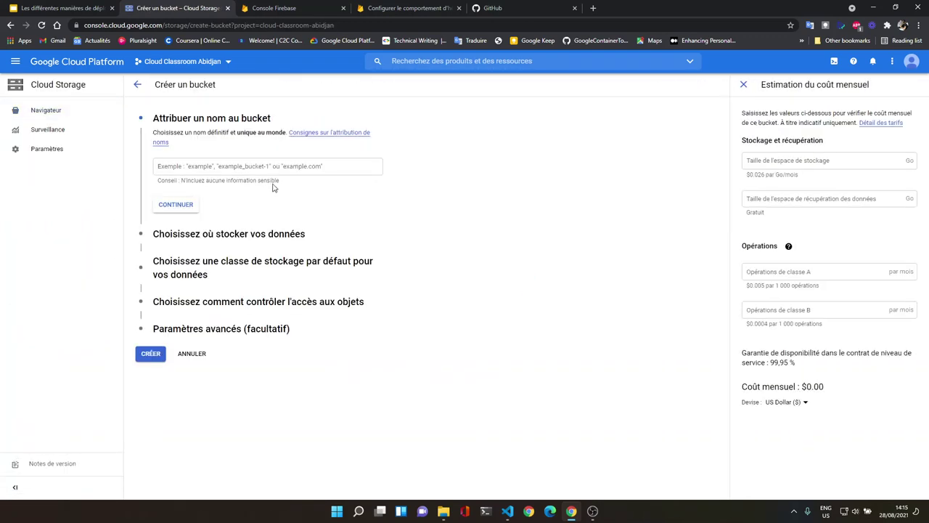
click(265, 168)
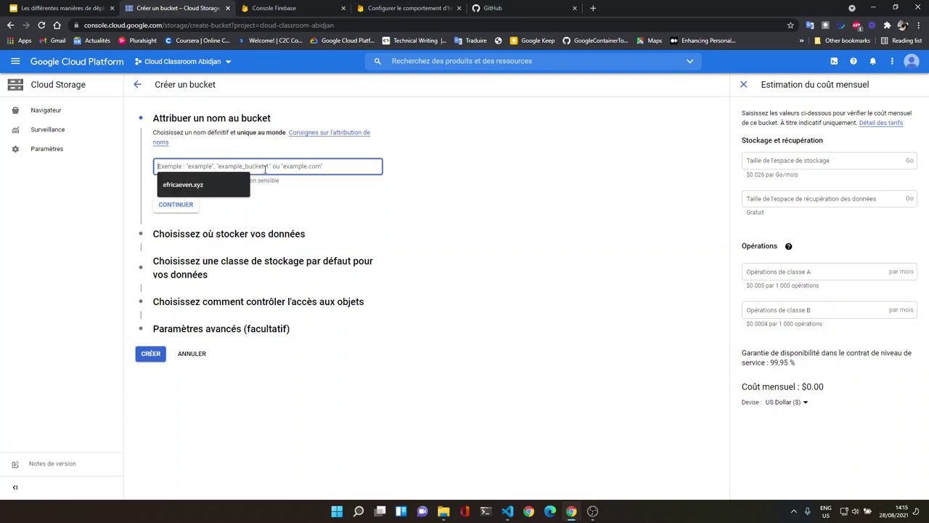
click(237, 186)
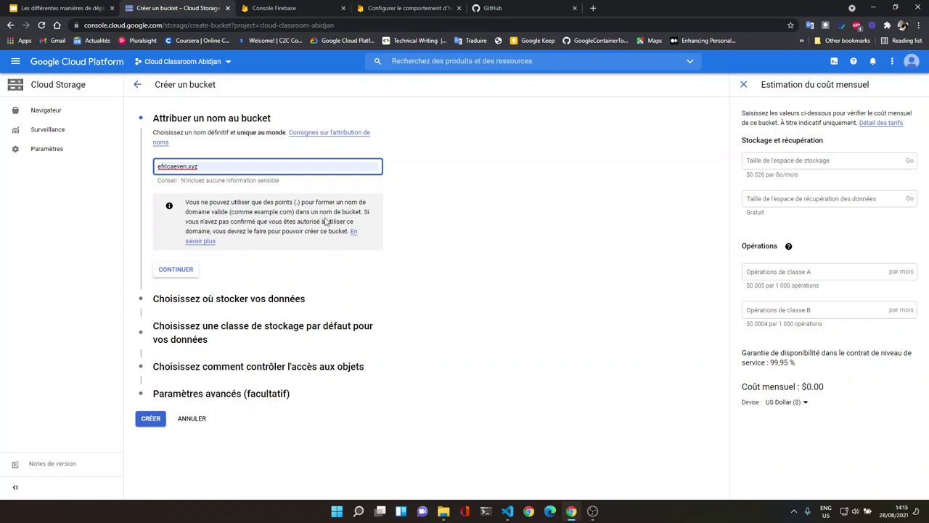
click(184, 274)
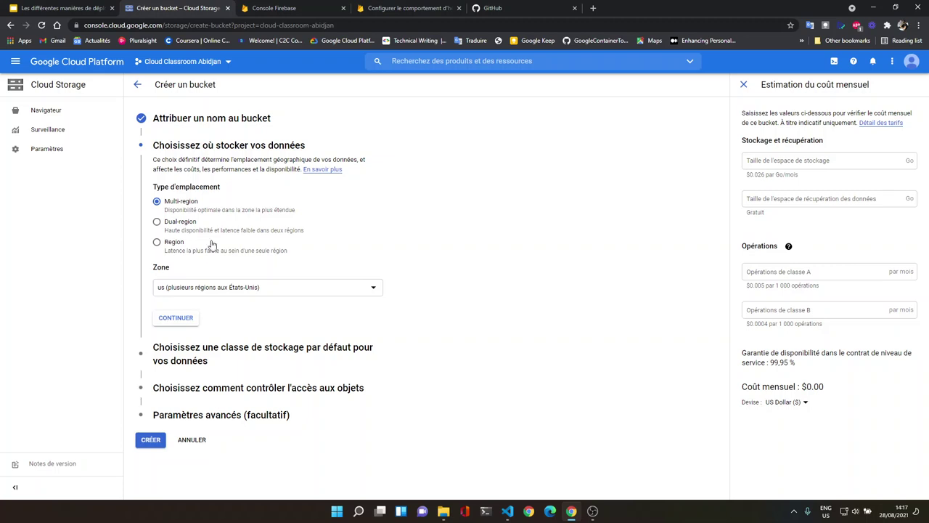
Choose the eu multi-region (plusieurs régions dans l'Union européenne) as the bucket location and continue
click(232, 288)
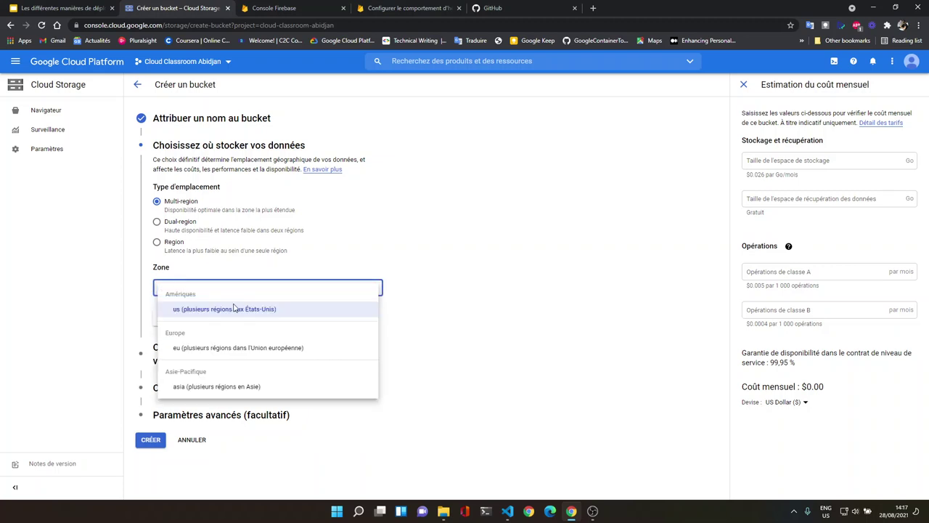
click(236, 348)
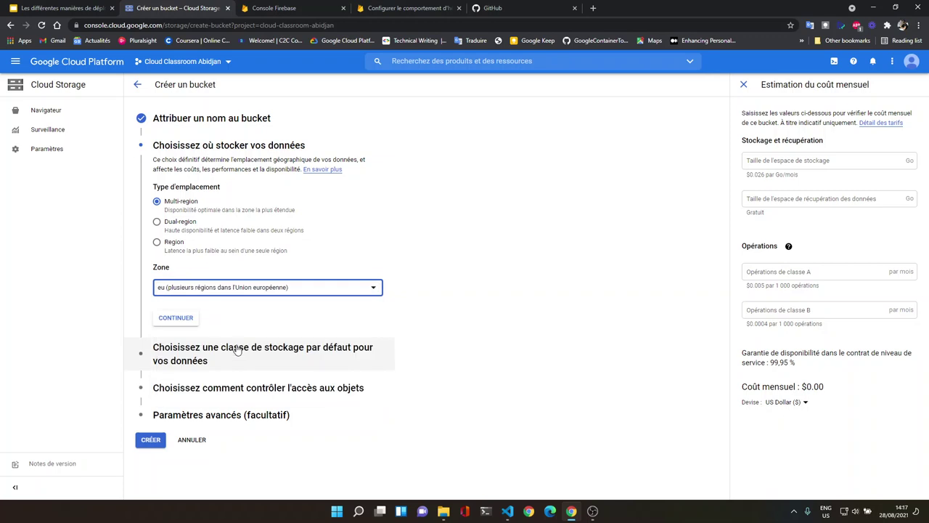
click(191, 321)
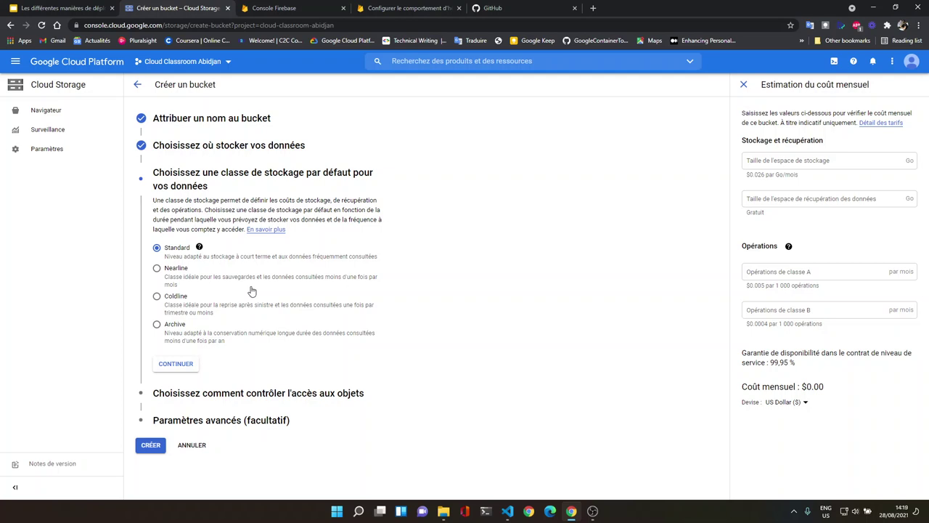
Leave Standard as the bucket's default storage class and continue
click(176, 364)
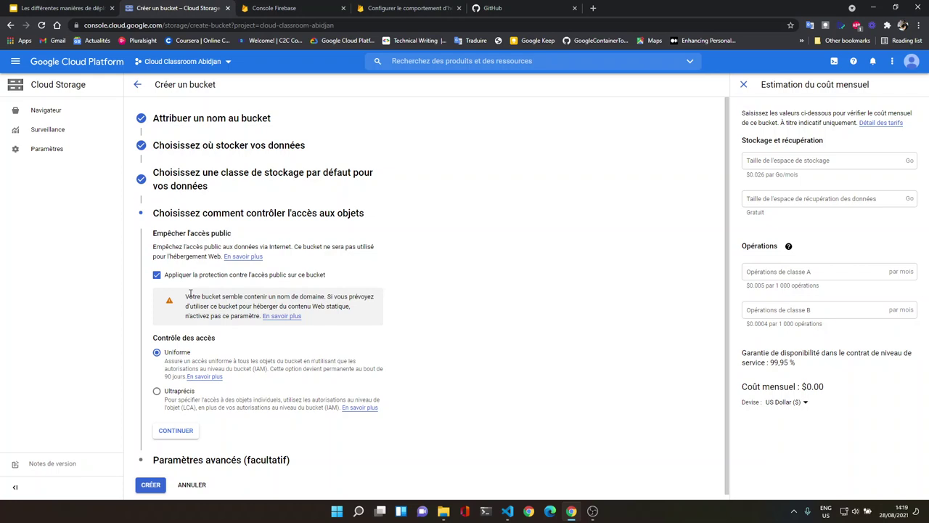
Turn off public-access prevention, keeping Uniform access control, and continue
click(156, 274)
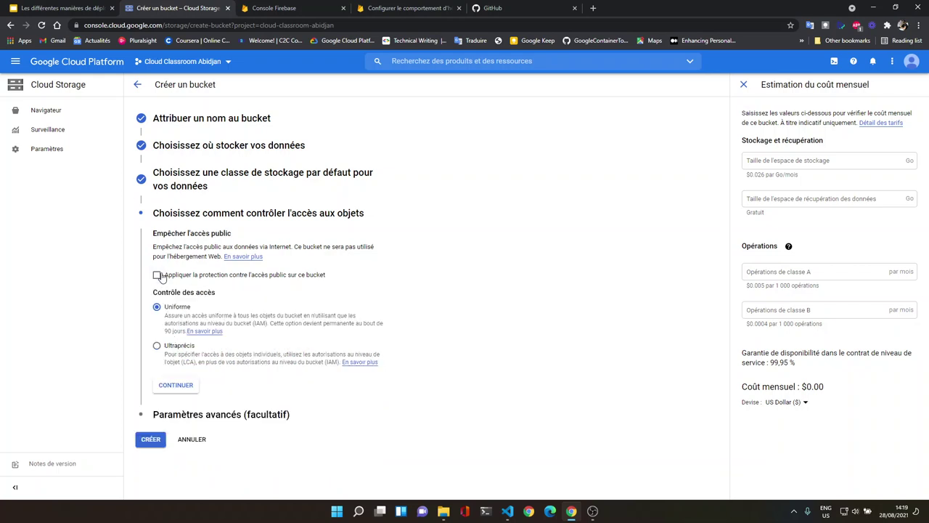
click(176, 384)
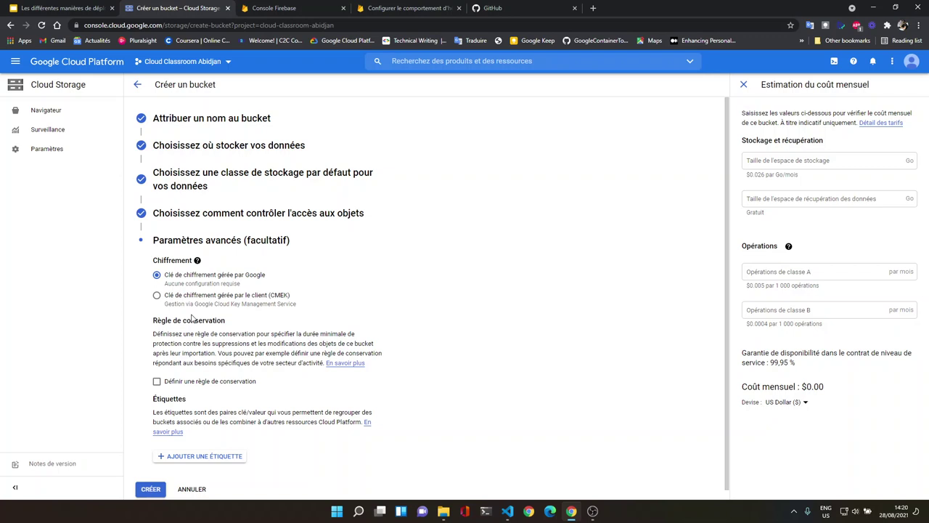
Create the bucket with a Google-managed encryption key and open the GDG Project folder for uploading
click(171, 296)
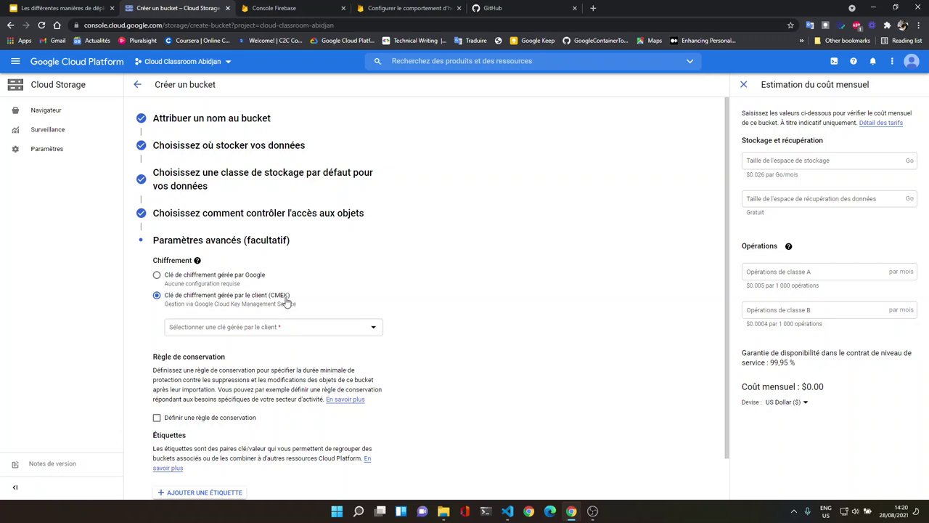
click(229, 279)
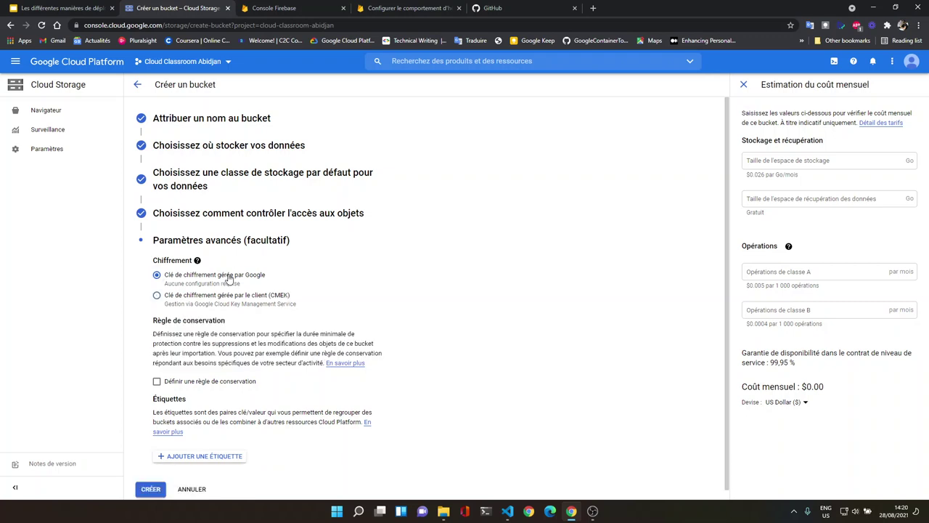
click(151, 489)
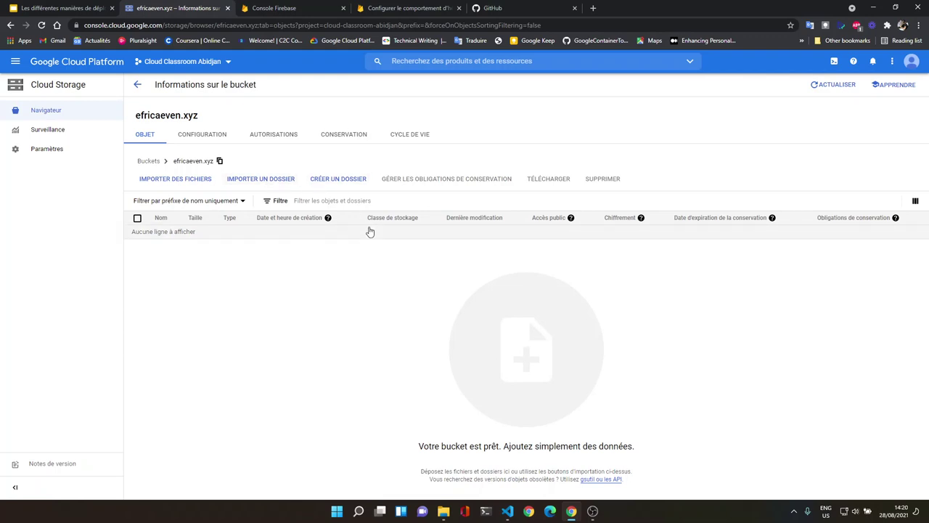
click(443, 511)
Drag event.png and index.html from GDG Project > COMING SOON into the bucket's object list
click(348, 206)
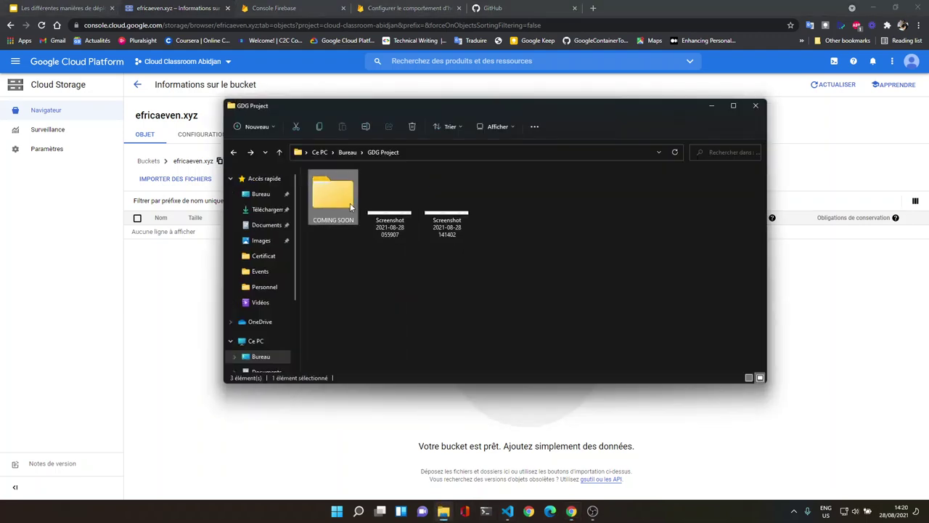
double_click(350, 206)
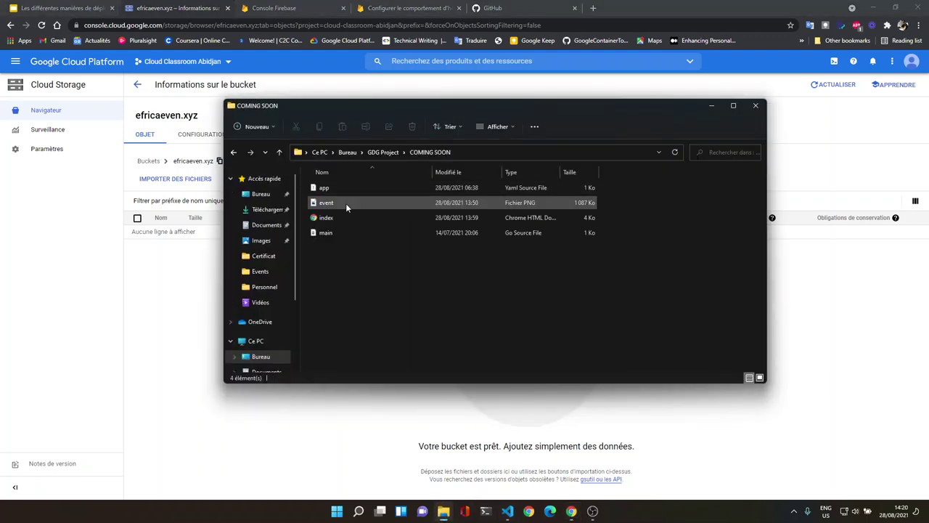
click(346, 204)
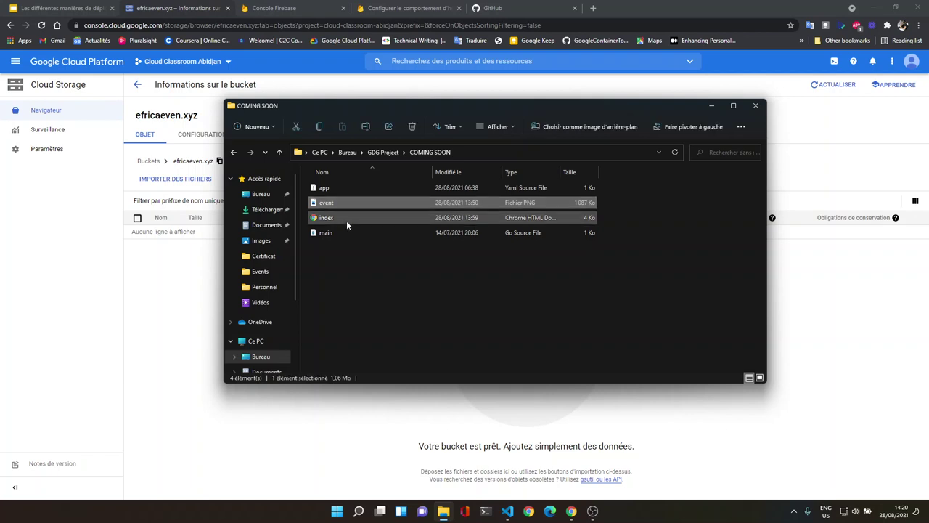
ctrl+click(346, 222)
drag(337, 203, 212, 234)
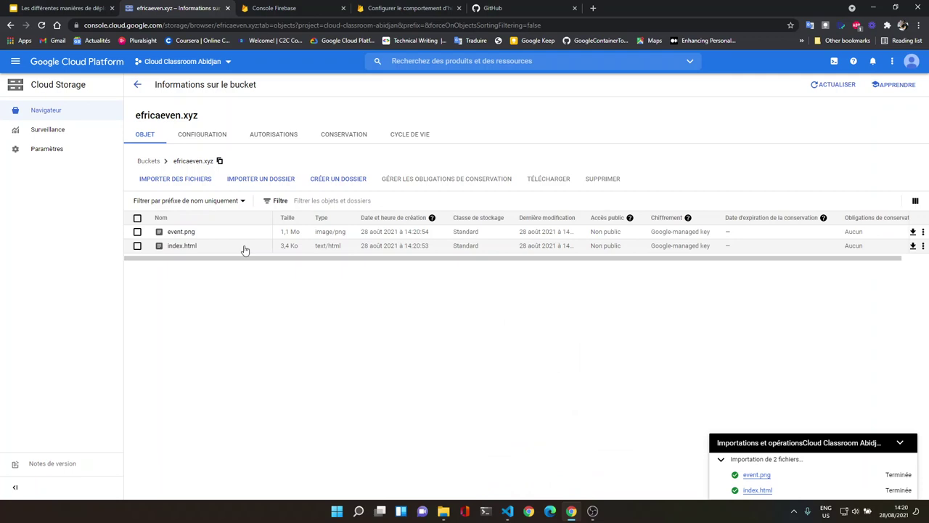
click(899, 444)
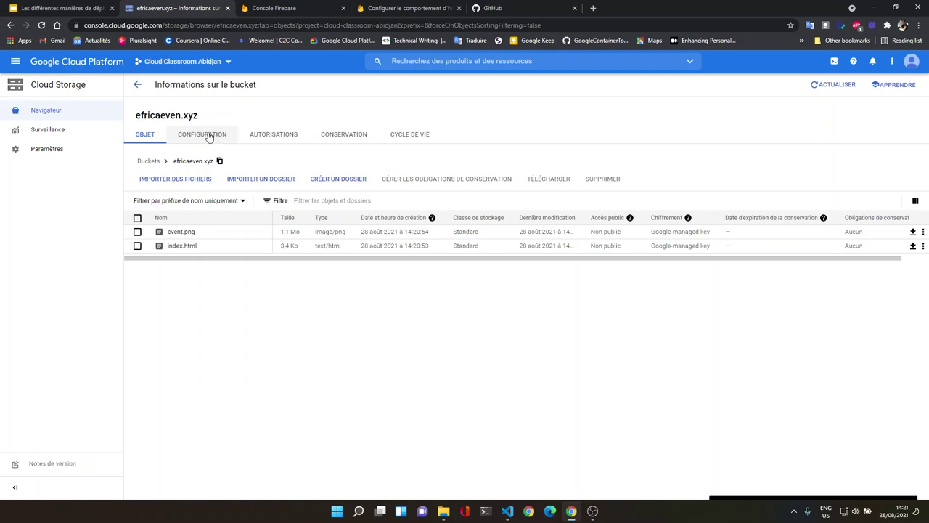
In the bucket's permissions, add allUsers with the Lecteur des objets de l'espace de stockage role
click(266, 138)
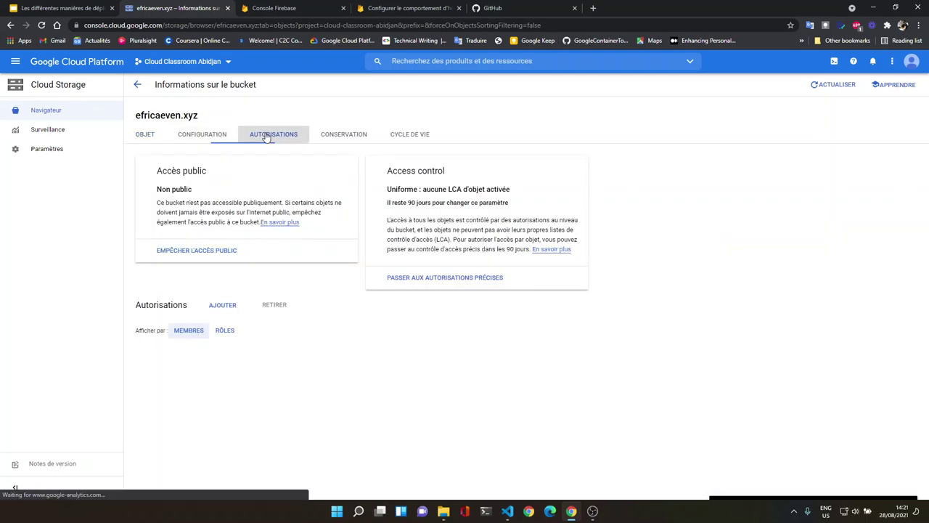
click(208, 305)
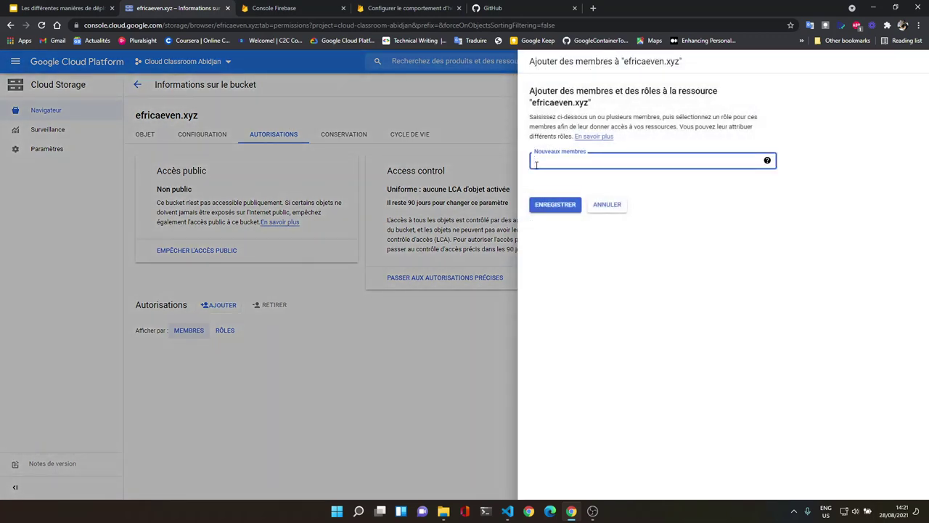
text(all)
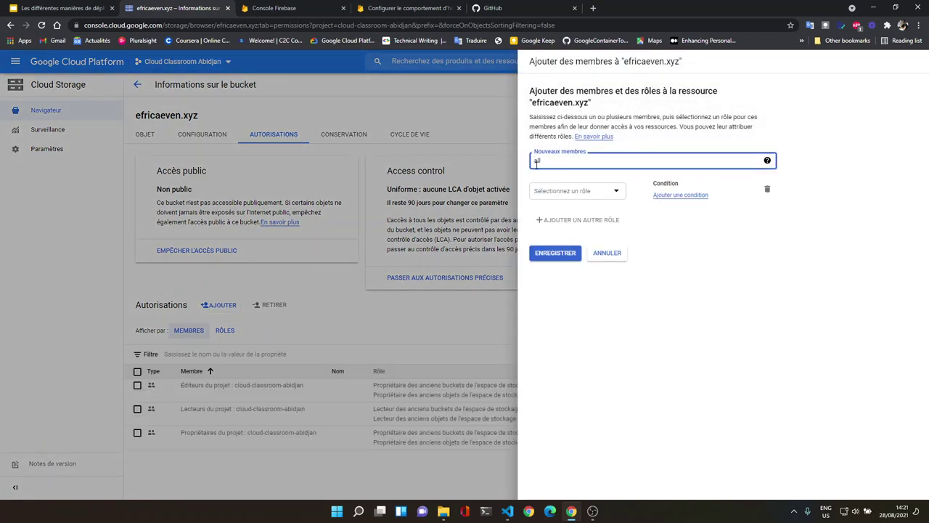
click(556, 176)
click(566, 191)
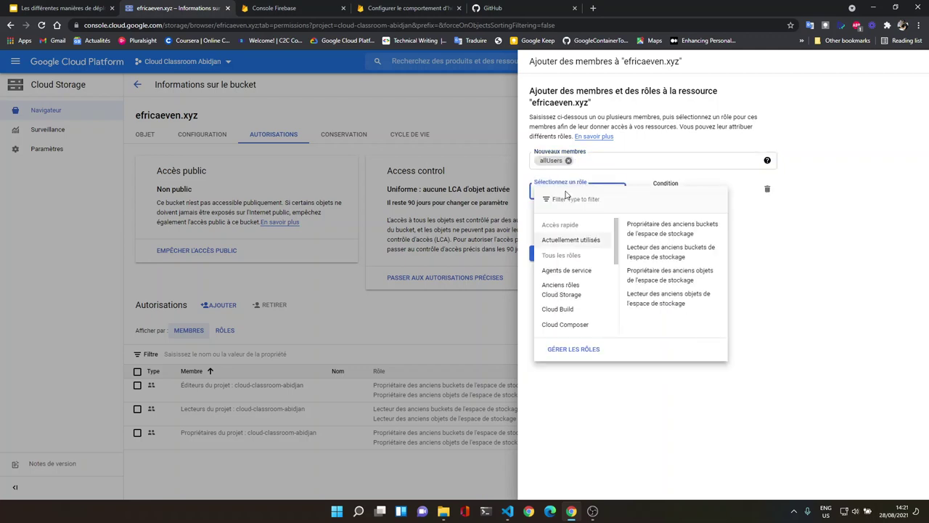
scroll(581, 290, down, 5)
scroll(584, 290, up, 2)
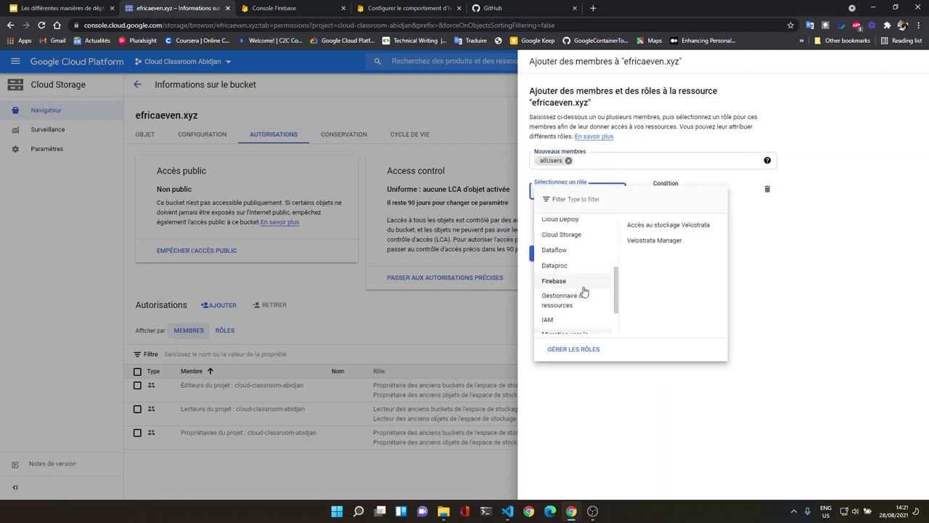
scroll(585, 291, up, 1)
mouse_move(586, 283)
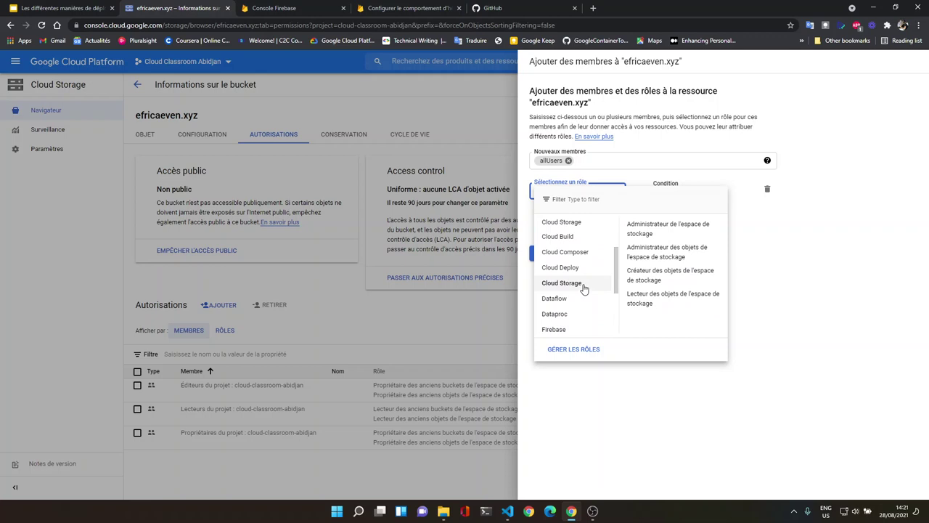
click(651, 305)
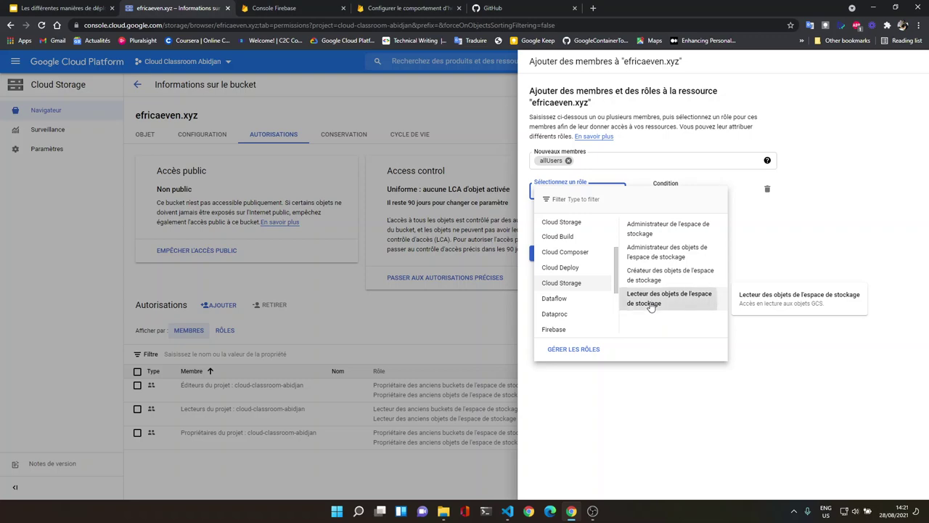
Save and confirm public access, then dismiss the 401 IAM policy error
click(568, 269)
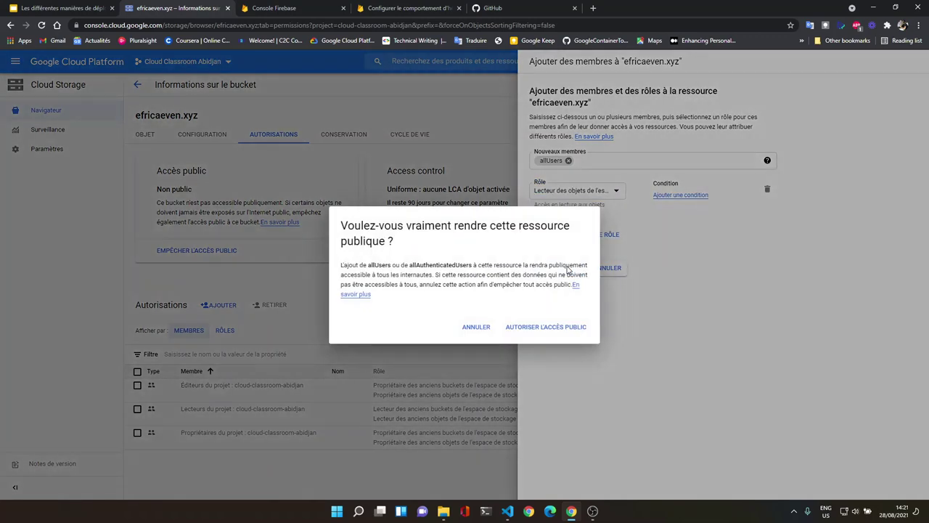
click(562, 332)
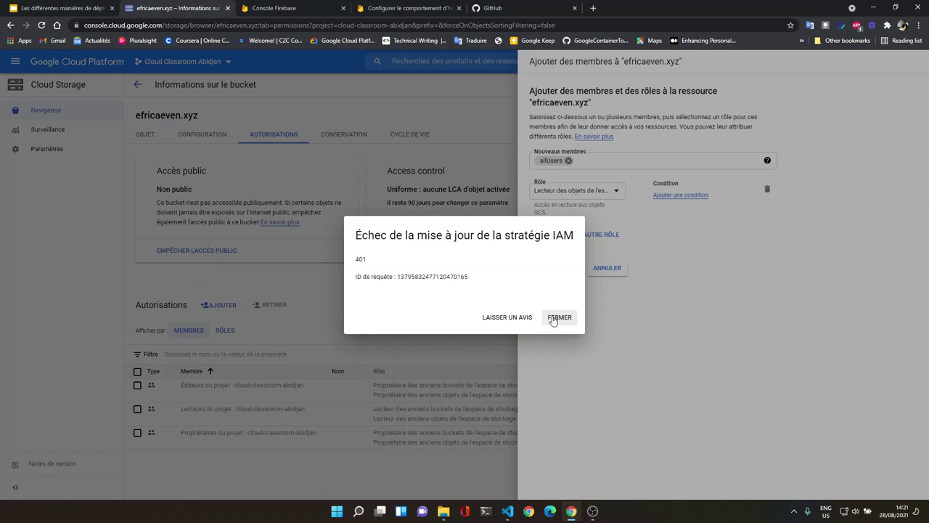
click(559, 317)
Cancel the member addition and open the console home in a new tab
click(27, 64)
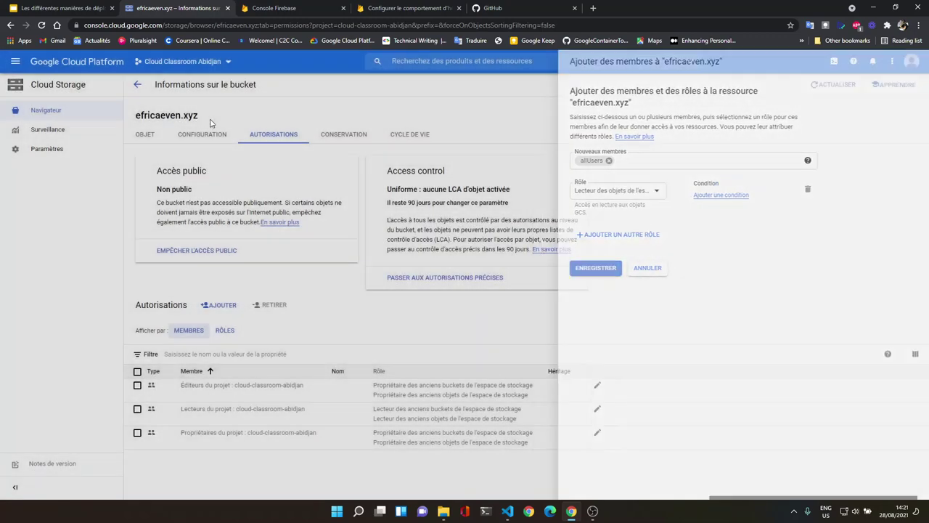
right_click(57, 63)
click(87, 72)
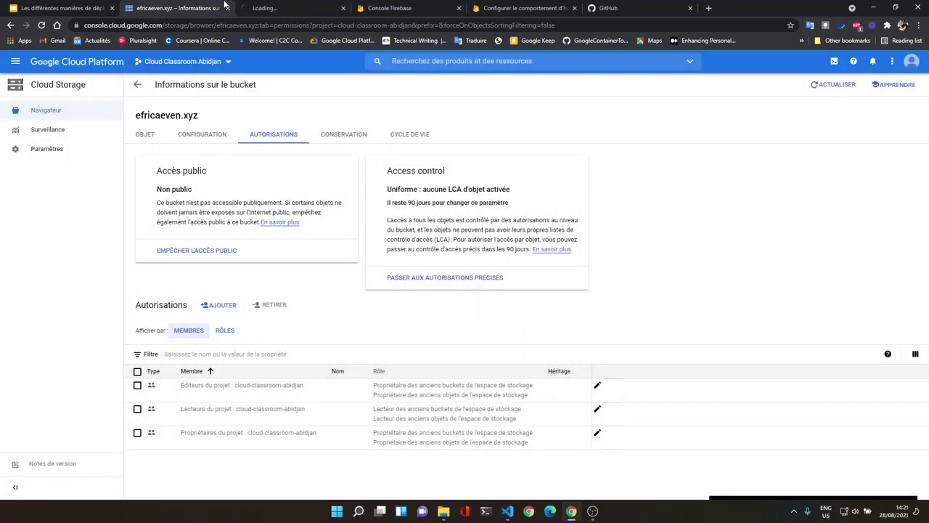
click(273, 8)
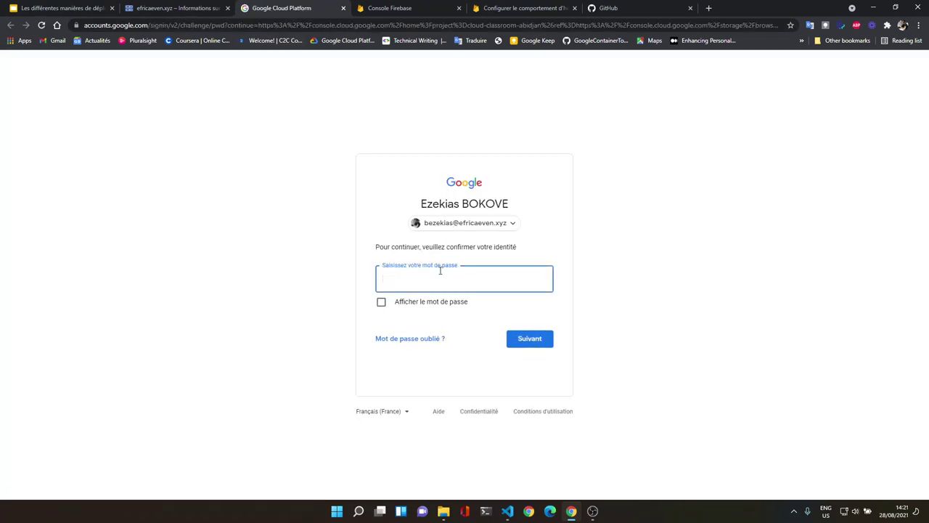
Enter the account password to confirm identity and load the Cloud Classroom Abidjan dashboard
key(Caps_Lock)
text(A)
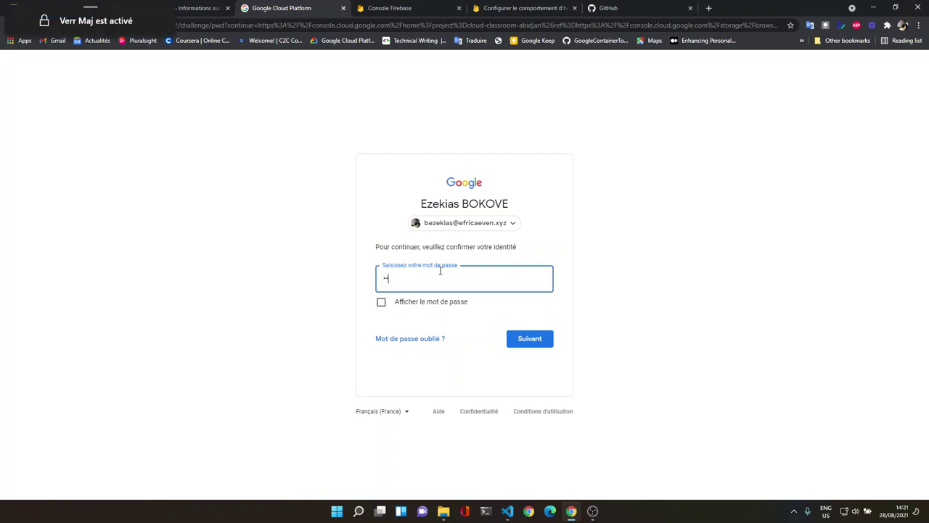
text(AAAAAA)
key(Caps_Lock)
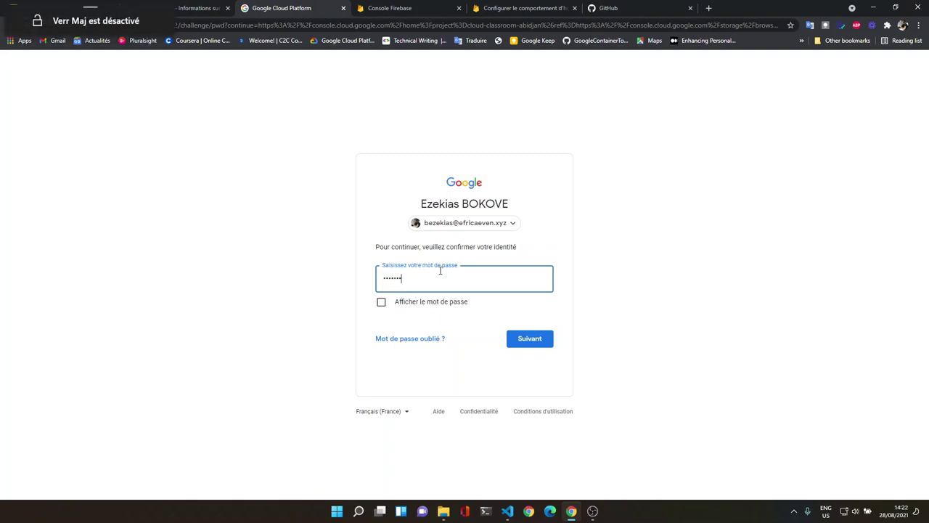
text(aaa)
key(Caps_Lock)
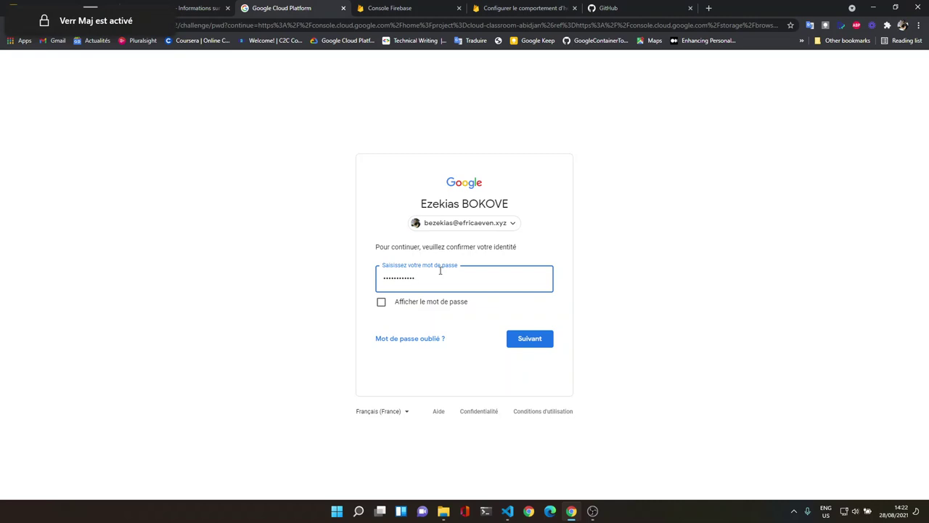
text(***)
key(Caps_Lock)
text(****)
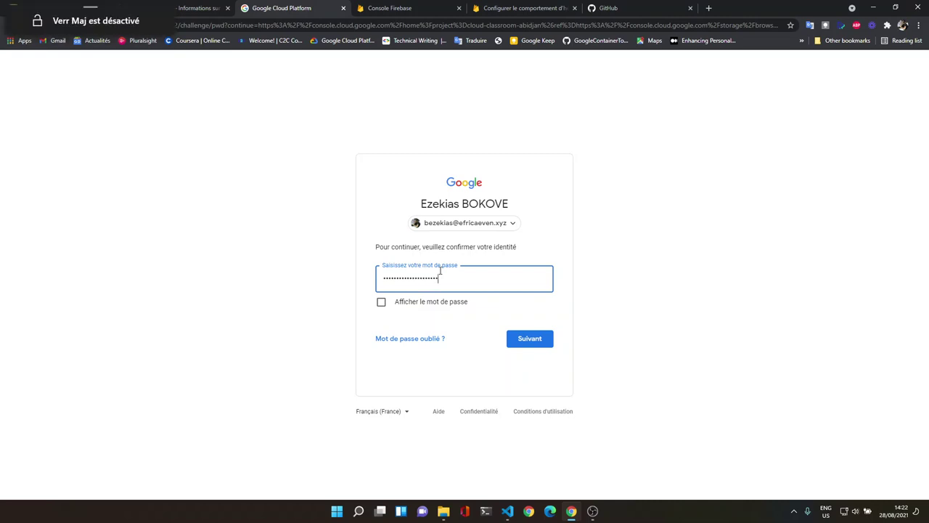
key(Return)
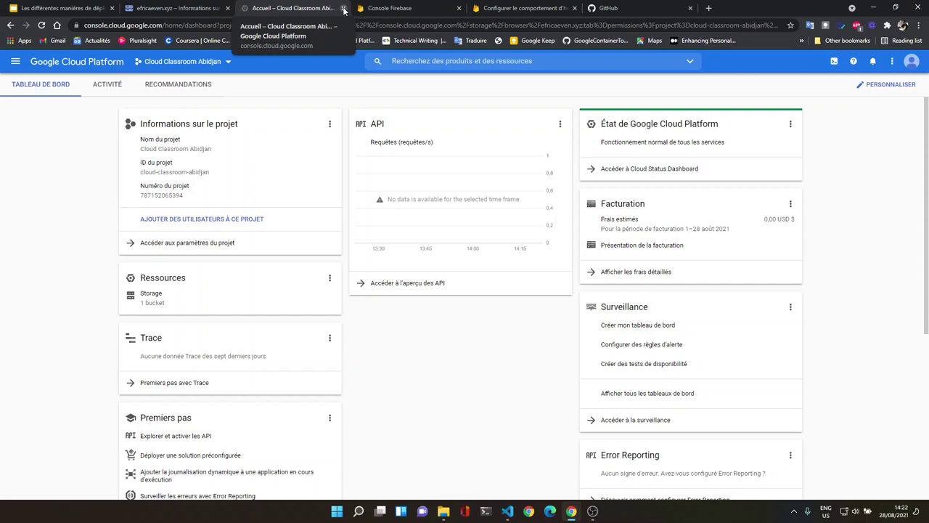
Back on the bucket permissions, add allUsers as Lecteur des objets de l'espace de stockage and allow public access
click(344, 9)
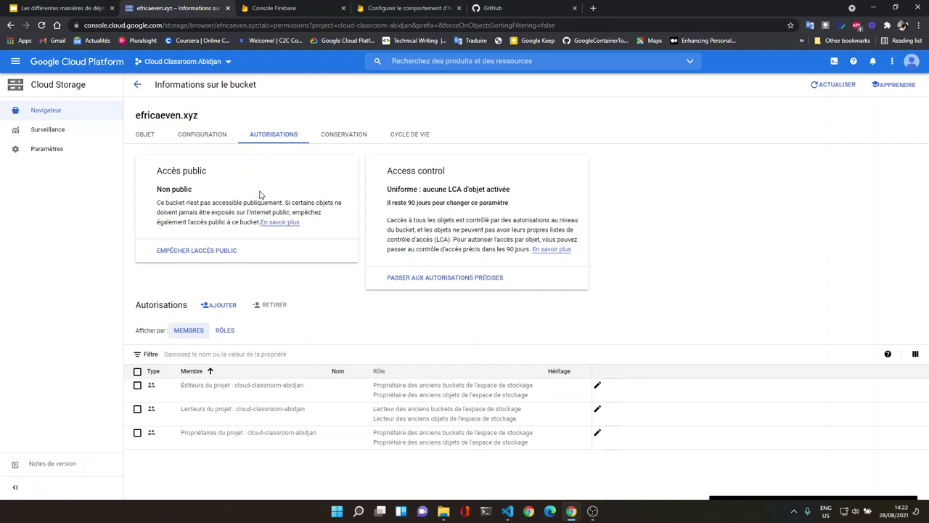
click(221, 306)
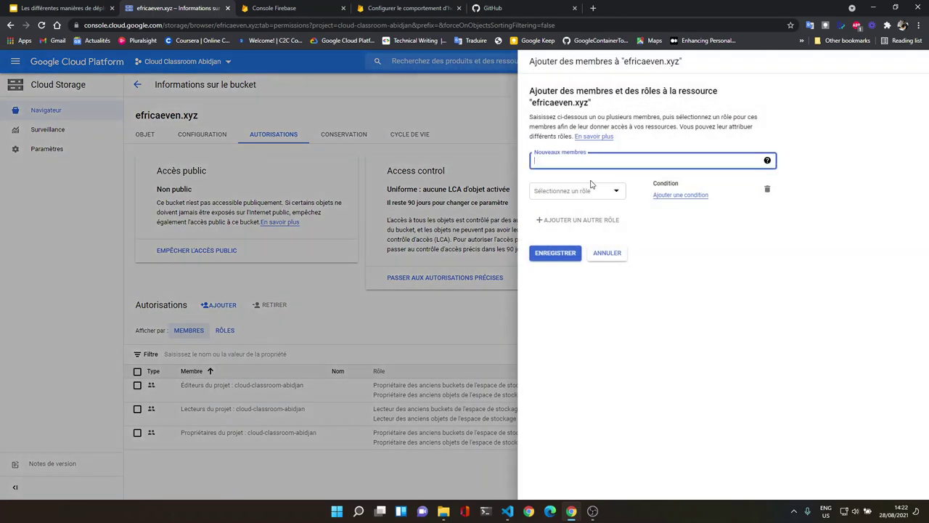
text(all)
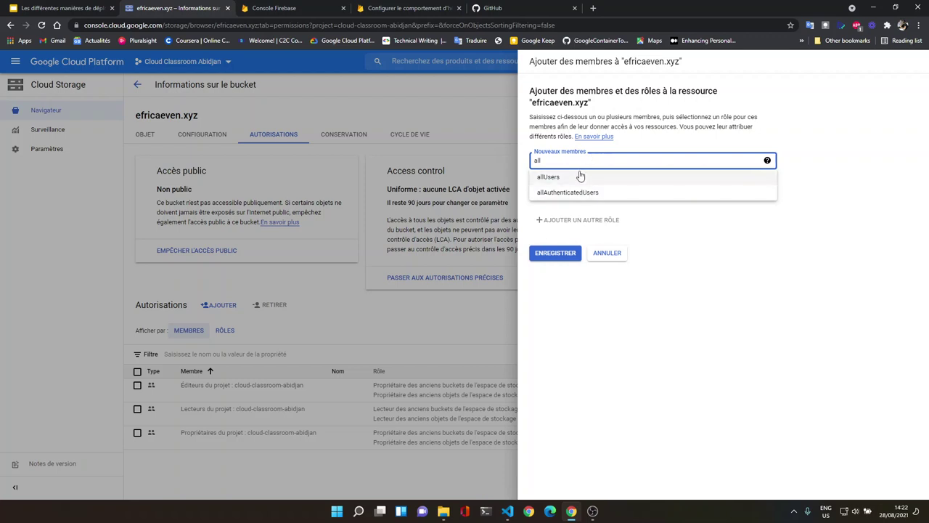
click(581, 176)
click(570, 190)
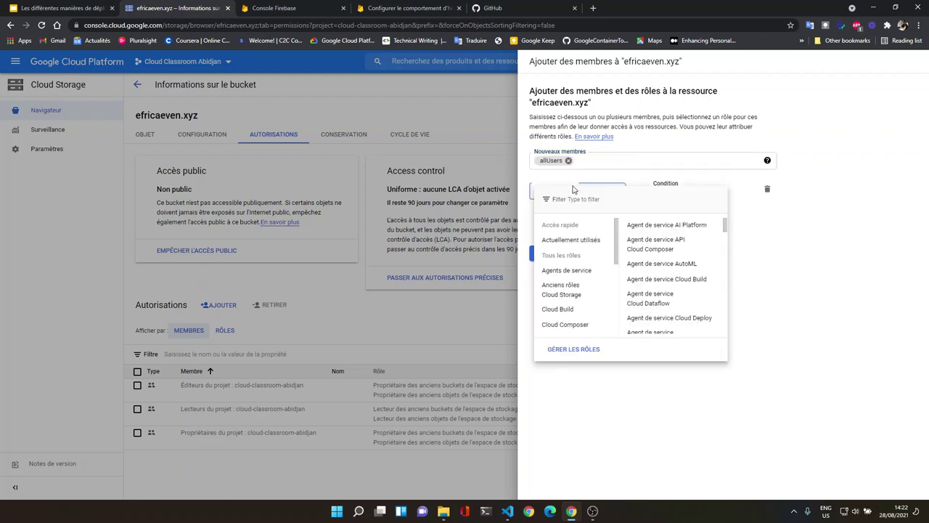
scroll(599, 297, down, 5)
scroll(587, 272, up, 2)
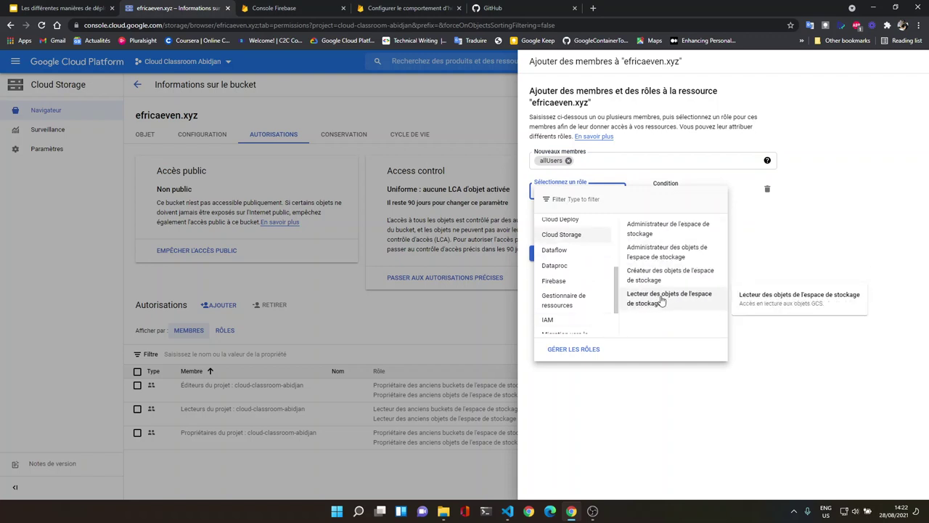
click(662, 300)
click(562, 268)
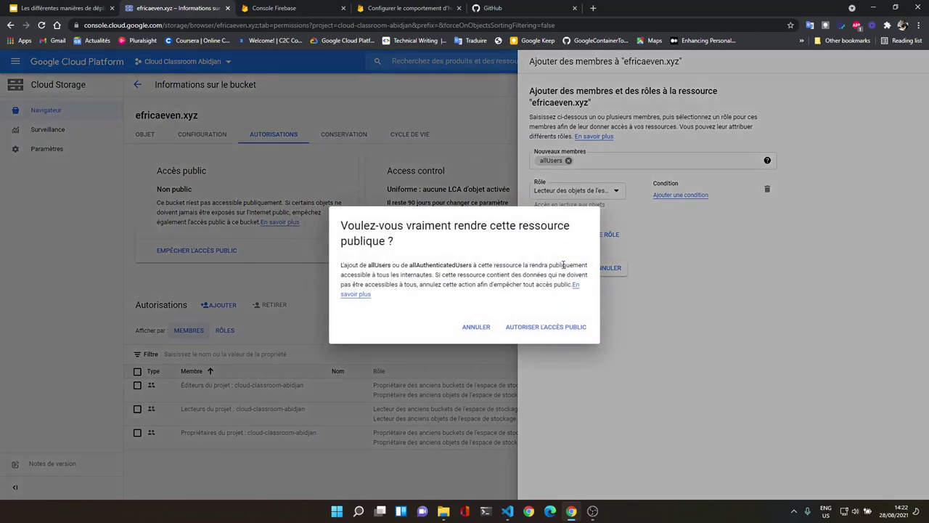
click(560, 326)
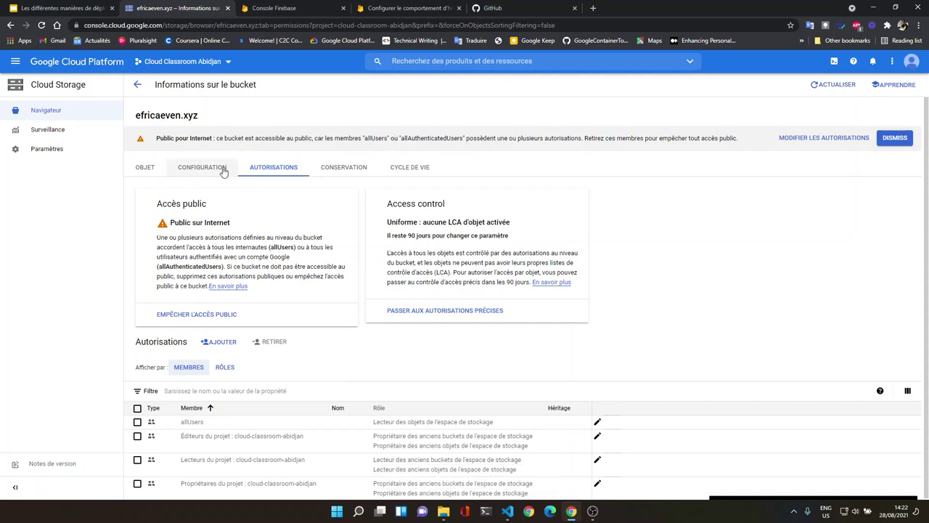
From the bucket list, edit efricaeven.xyz's website configuration with index.html as index page suffix and save
click(139, 85)
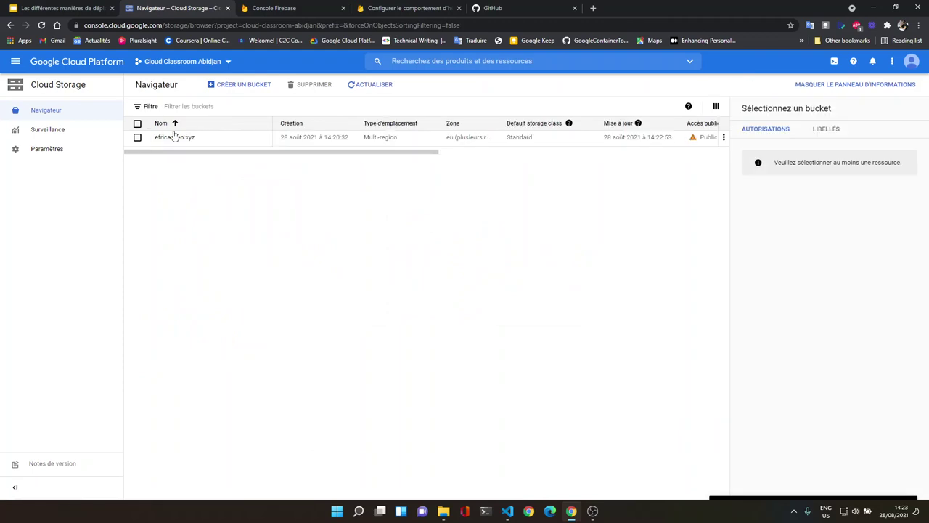
click(724, 138)
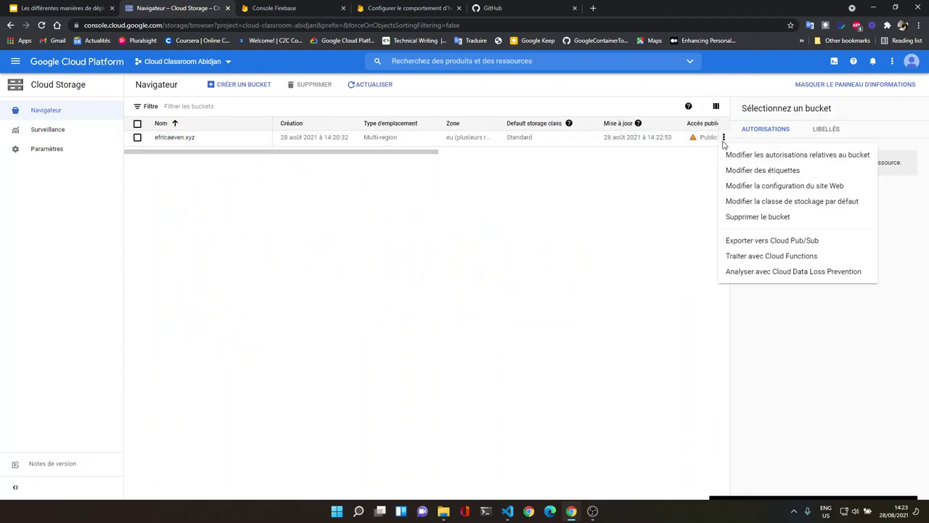
click(733, 186)
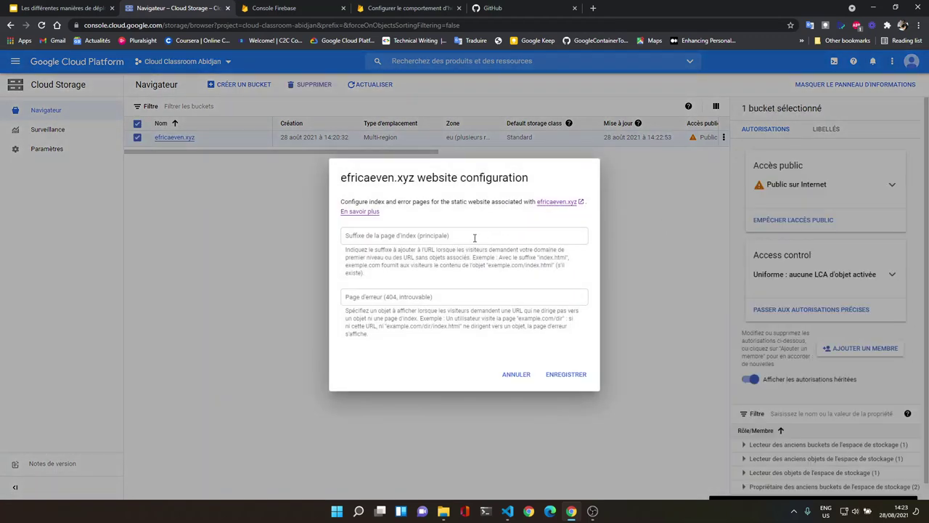
click(454, 235)
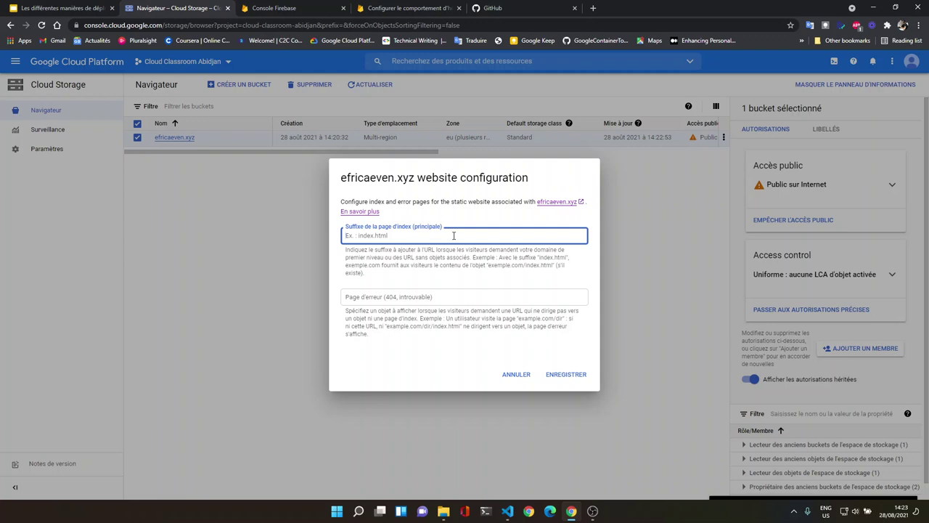
text(index.html)
click(562, 377)
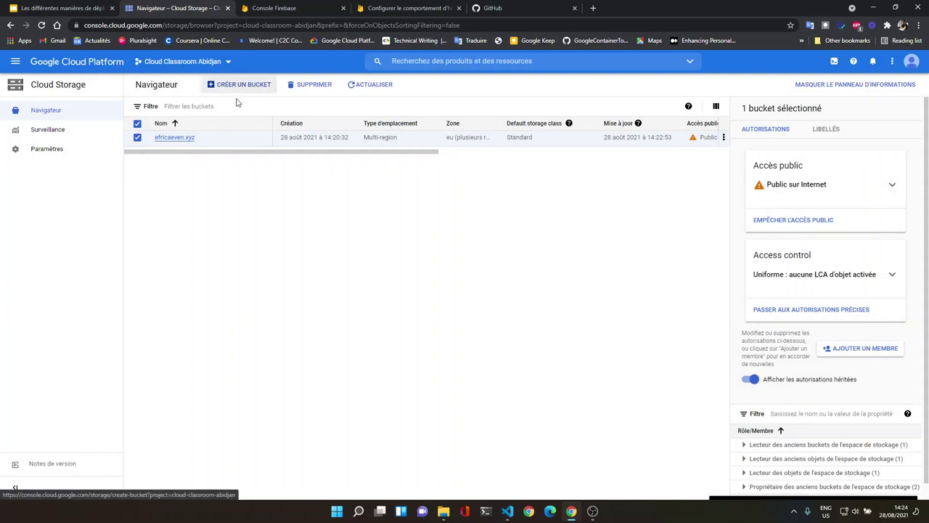
Reload the bucket list, open efricaeven.xyz, copy its name, and start a new browser tab
click(87, 117)
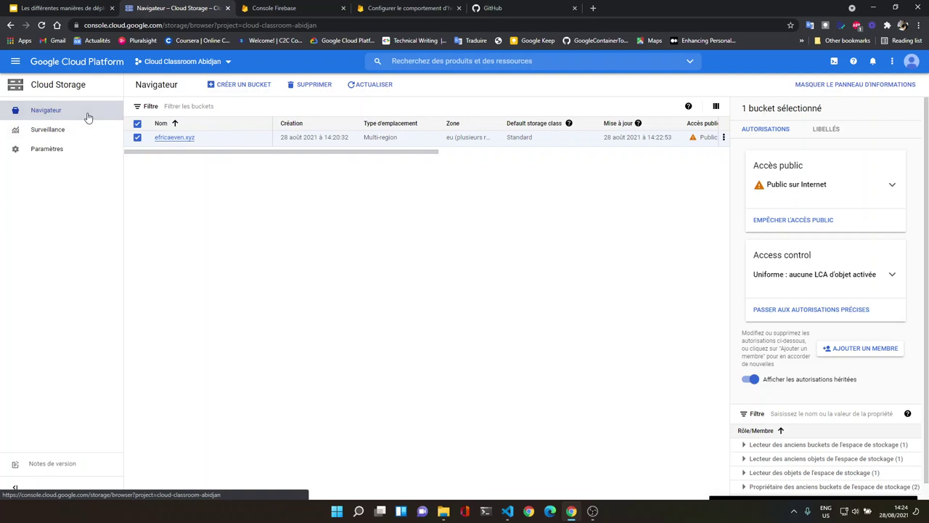
click(183, 139)
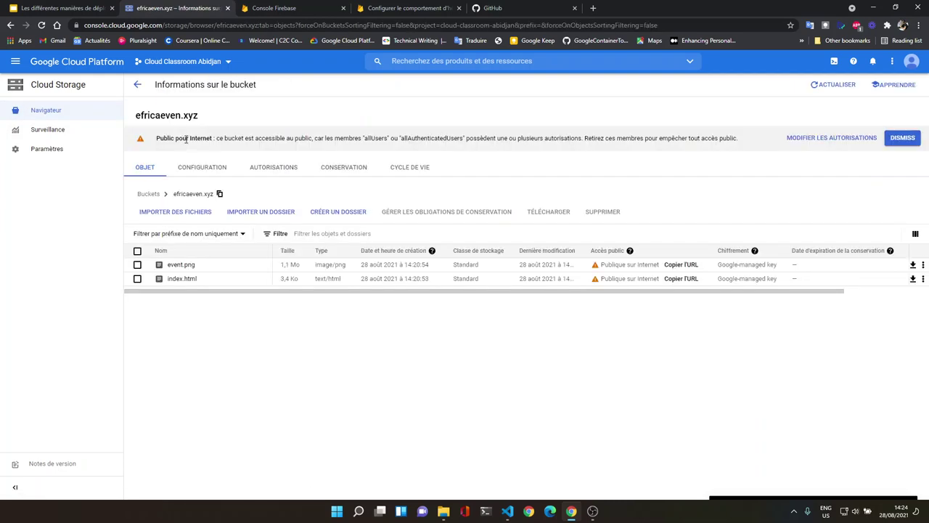
drag(199, 115, 135, 122)
key(ctrl+c)
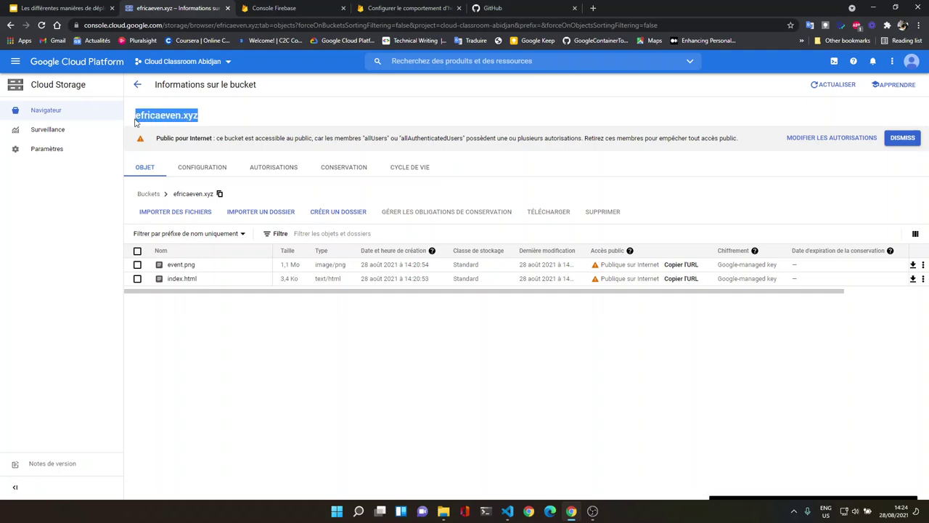
click(591, 7)
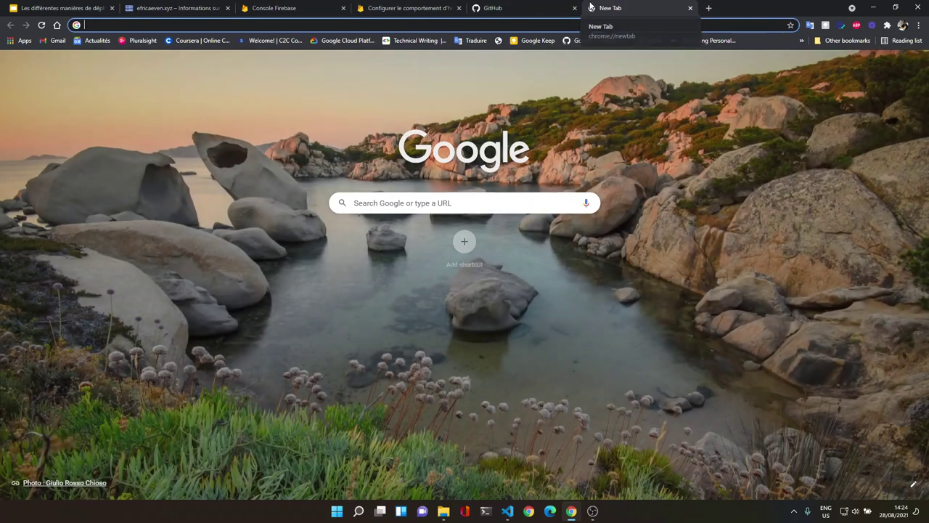
Load efricaeven.xyz in the new tab to check the site, then go to the Firebase console
key(ctrl+v)
key(Return)
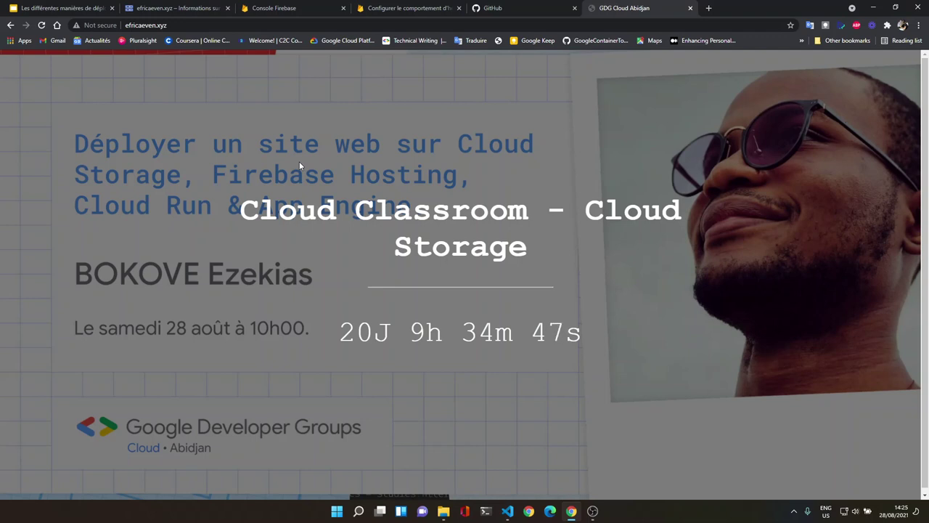
click(146, 7)
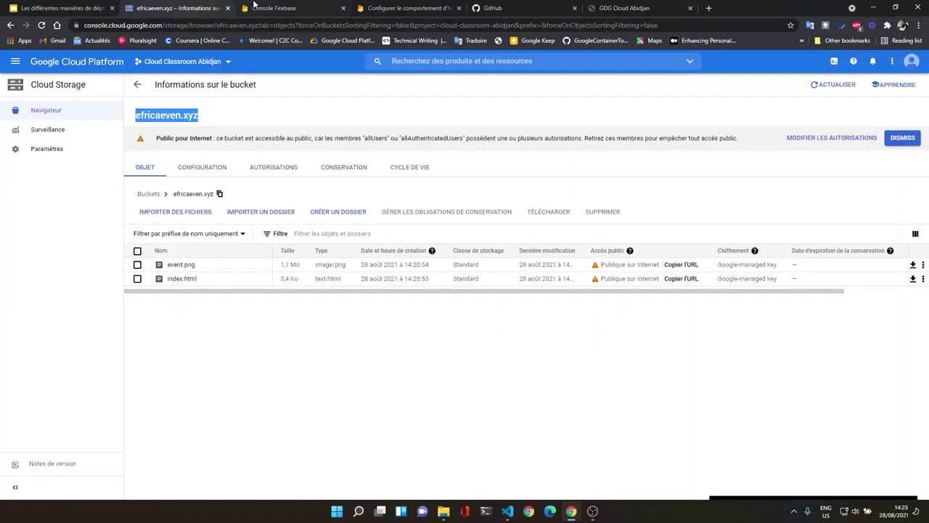
click(255, 7)
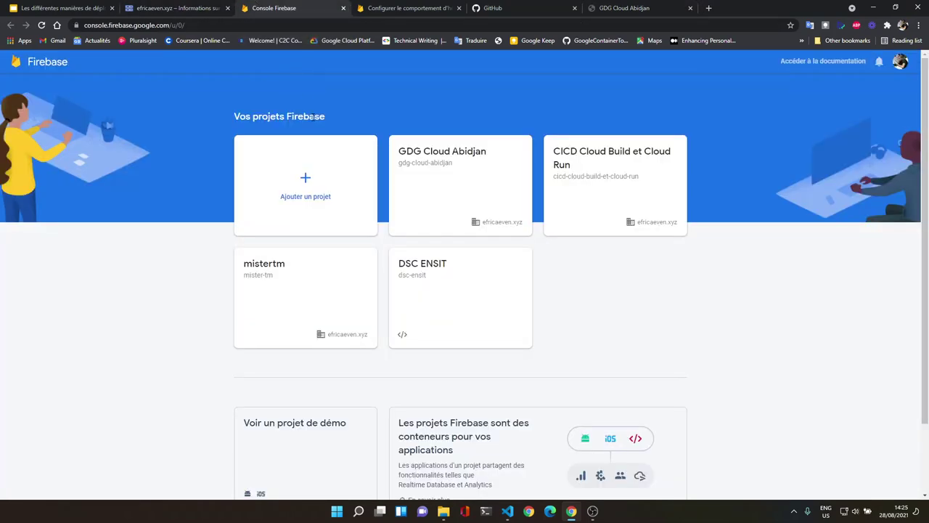